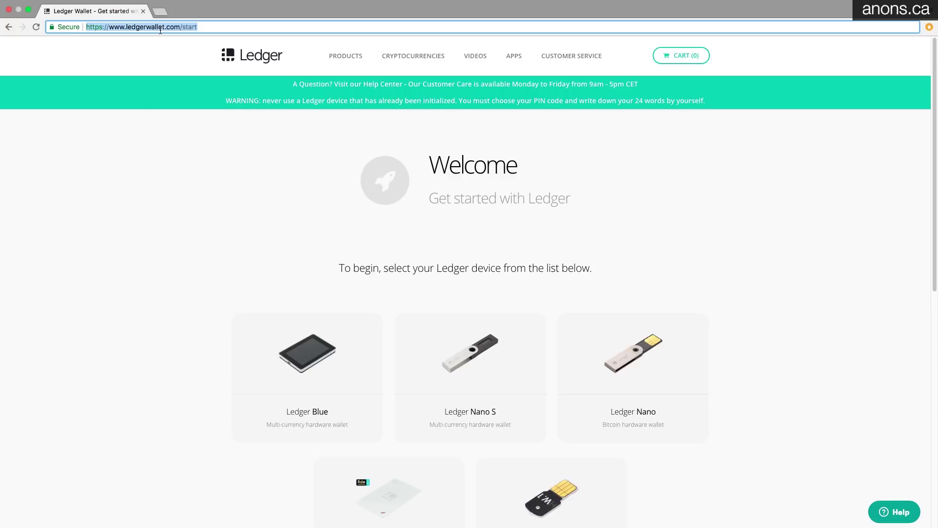
Load start.ledgerwallet.com and pick the Ledger Nano S card to reach its first-steps options
text(start.ledgerwallet.com)
key(Return)
scroll(699, 223, down, 3)
scroll(694, 225, down, 1)
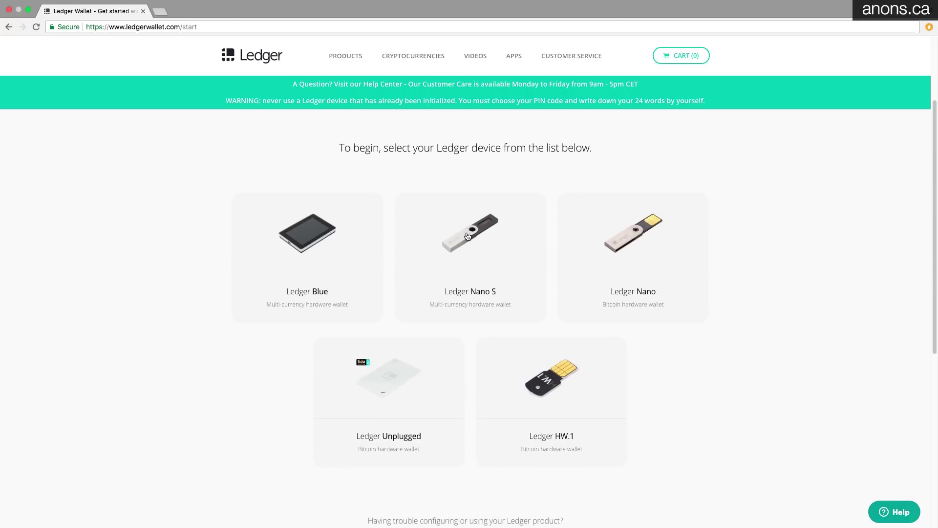
click(497, 247)
scroll(696, 280, down, 3)
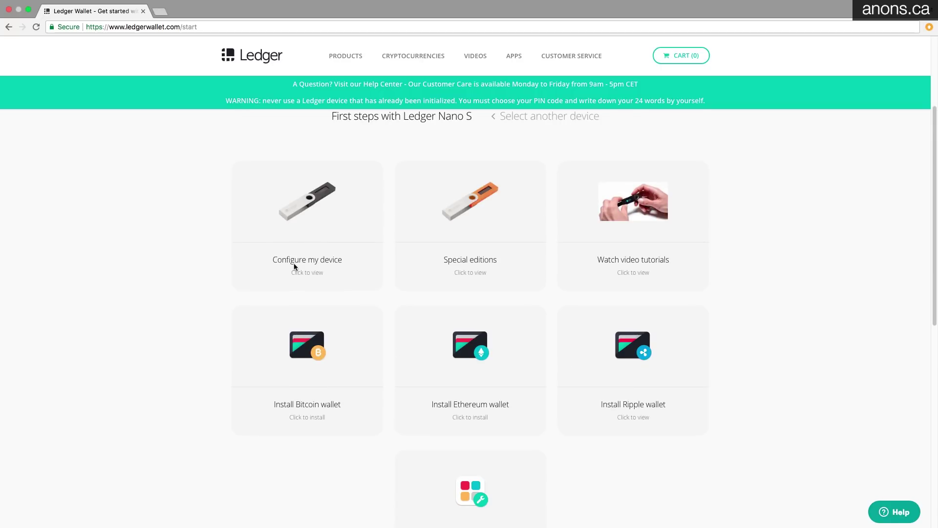
Open the Configure my device guide, review its numbered setup steps, and follow the firmware update link
click(313, 212)
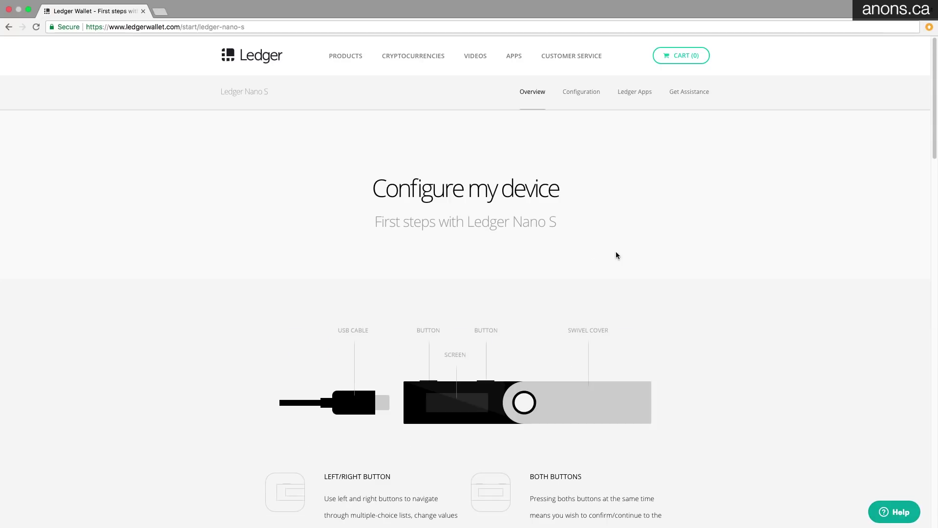
scroll(697, 267, down, 2)
scroll(697, 267, down, 4)
scroll(693, 266, down, 2)
scroll(729, 251, down, 3)
scroll(648, 242, up, 7)
scroll(691, 277, down, 2)
scroll(680, 291, down, 4)
scroll(521, 292, down, 3)
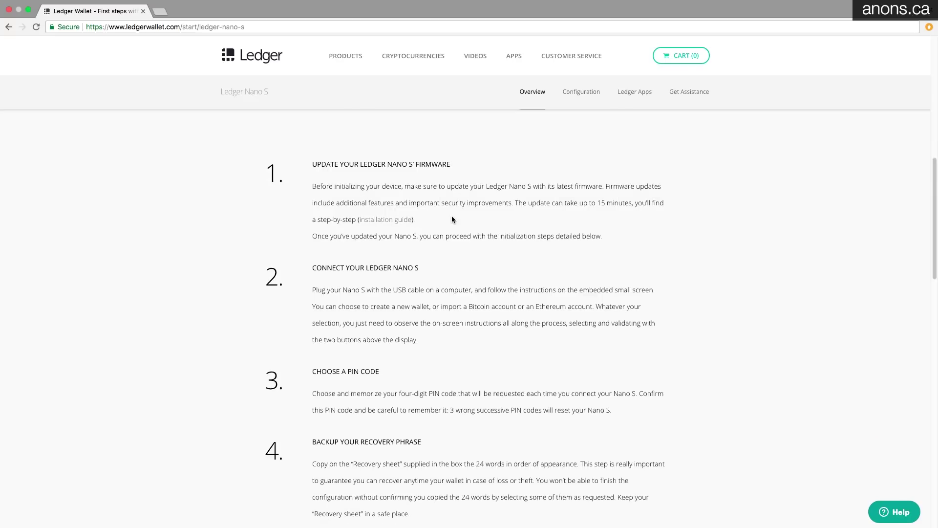
click(377, 220)
Read through the firmware update article and select the paragraph warning about update delays
scroll(618, 261, down, 2)
scroll(566, 201, down, 5)
scroll(522, 210, down, 2)
scroll(610, 221, down, 2)
scroll(499, 213, up, 6)
scroll(586, 253, up, 4)
scroll(577, 214, down, 2)
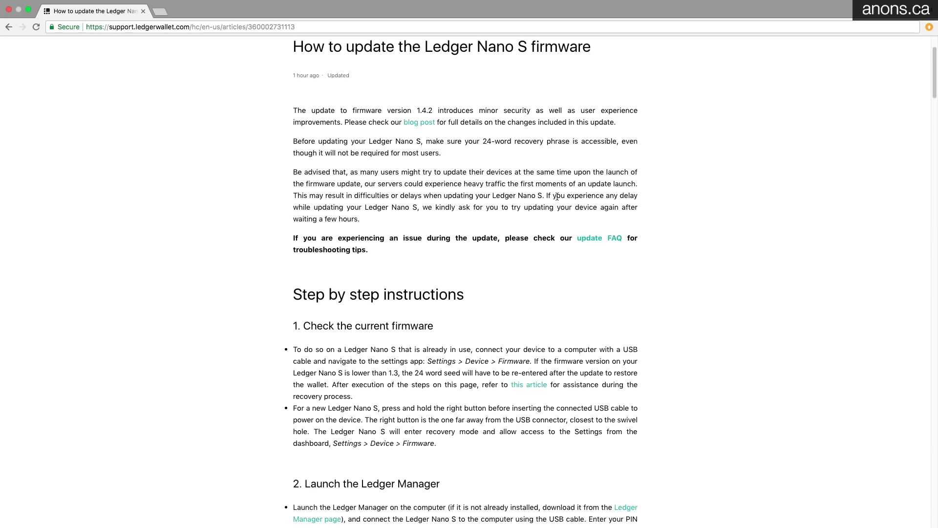
triple_click(557, 196)
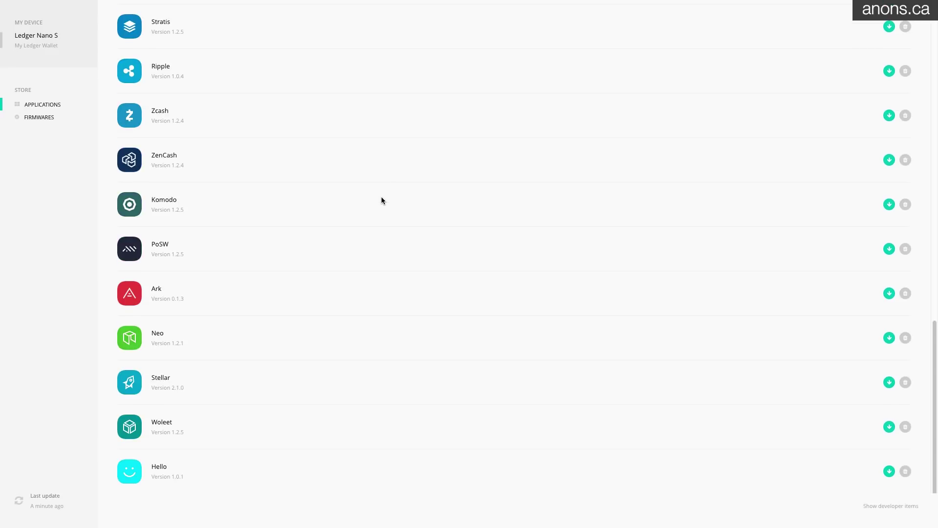
Scroll back up through Ledger Manager's list of installable Nano S apps
scroll(342, 220, up, 6)
scroll(299, 243, up, 3)
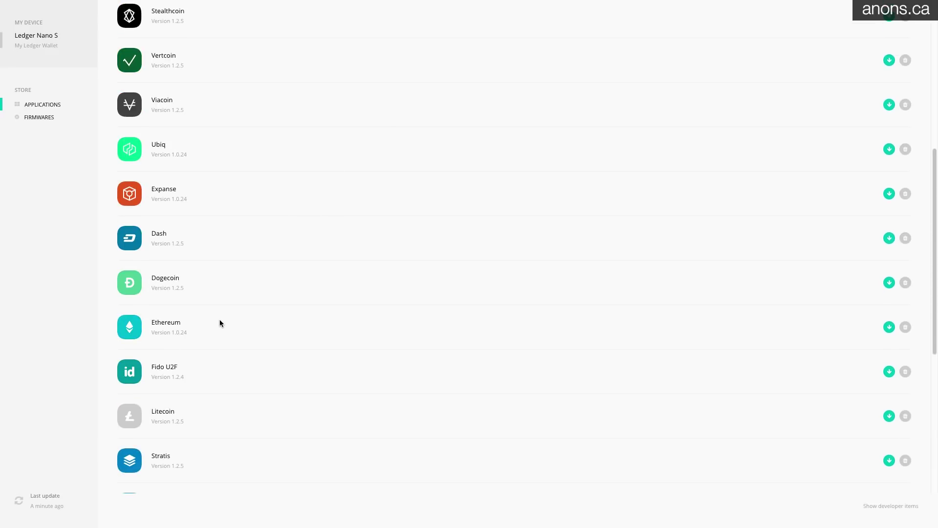
scroll(294, 265, up, 8)
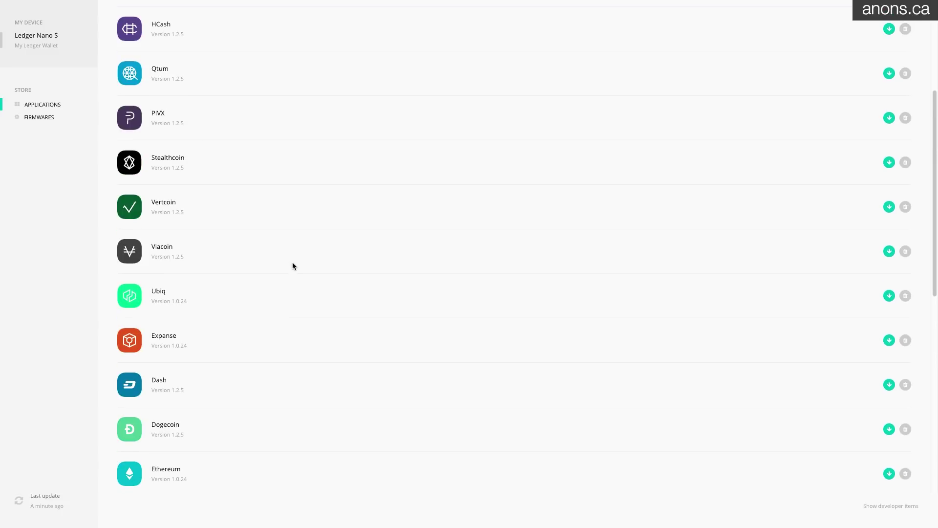
Install the Bitcoin app with its green install button, then browse down the app list
click(889, 32)
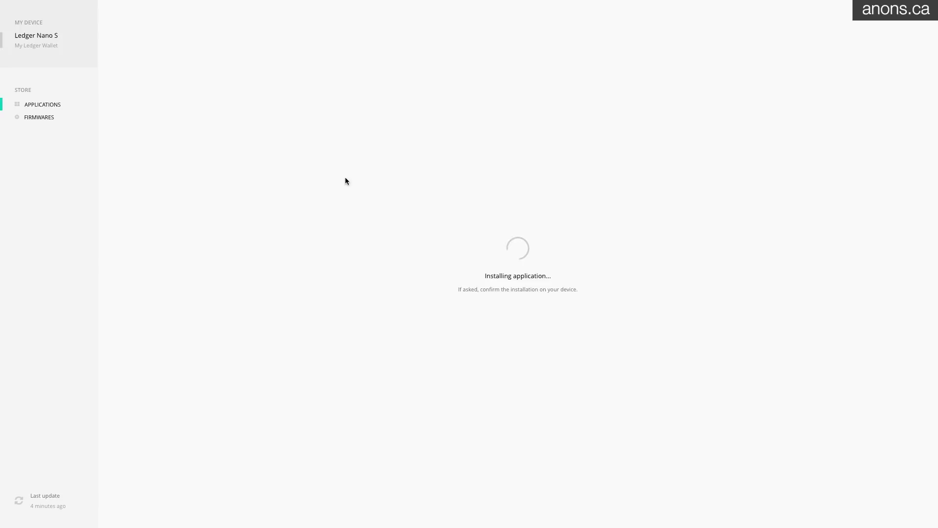
scroll(412, 279, down, 4)
scroll(412, 279, down, 3)
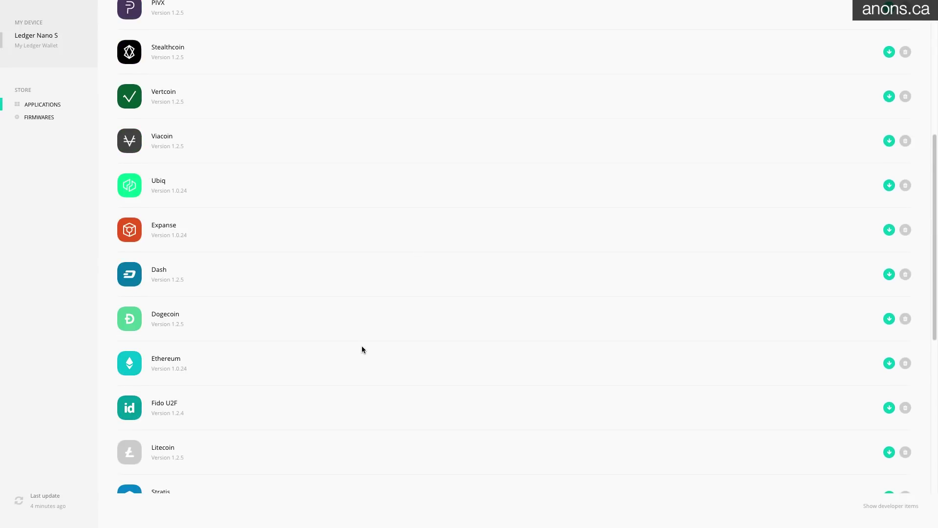
scroll(362, 348, down, 5)
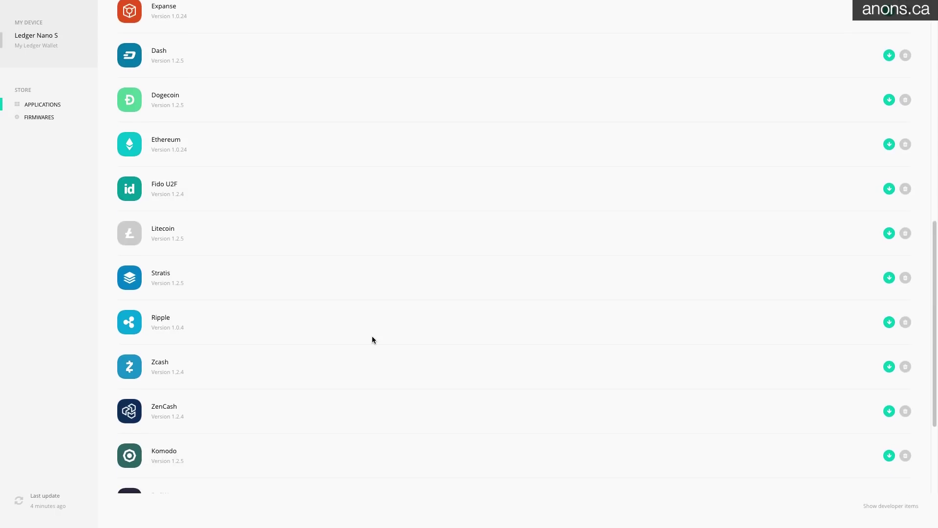
scroll(372, 337, down, 2)
scroll(373, 339, down, 1)
scroll(292, 285, down, 3)
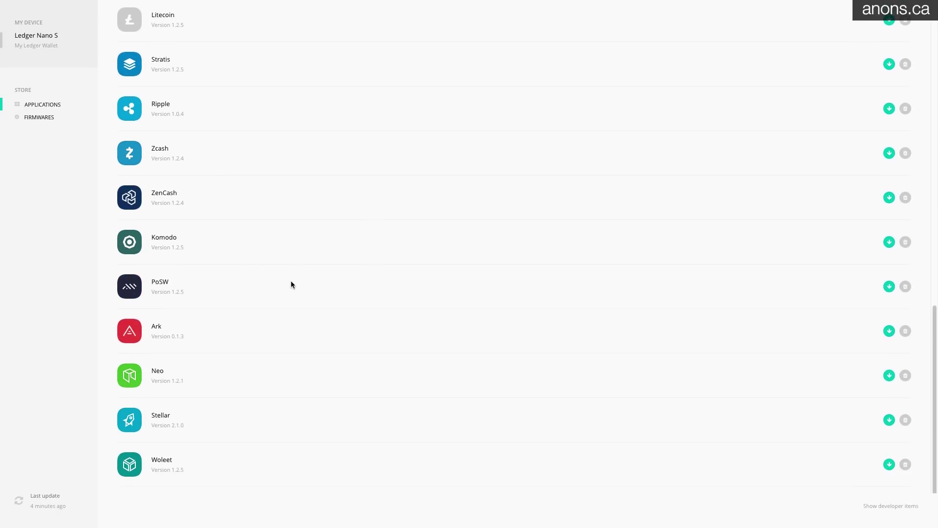
scroll(253, 362, down, 1)
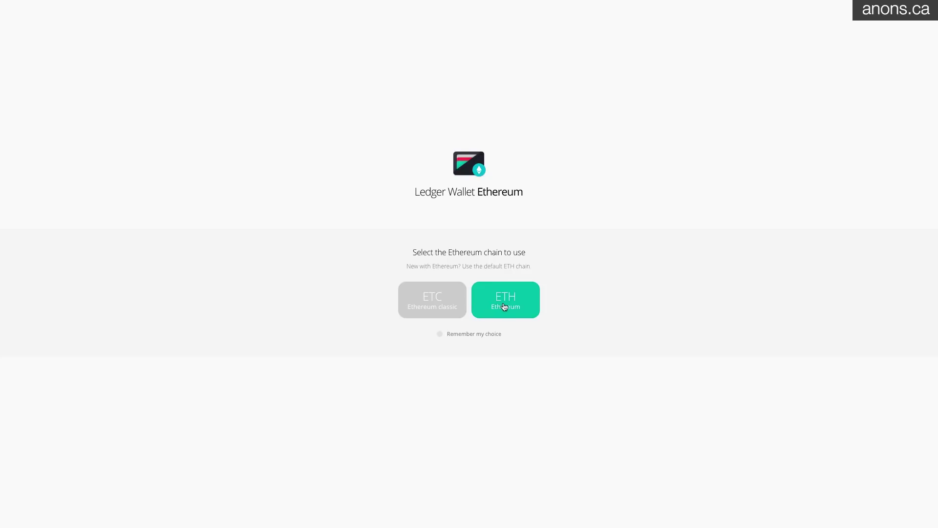
Open the ETH wallet with its 0.025 ETH balance and bring up the Send Ether recipient field
click(506, 300)
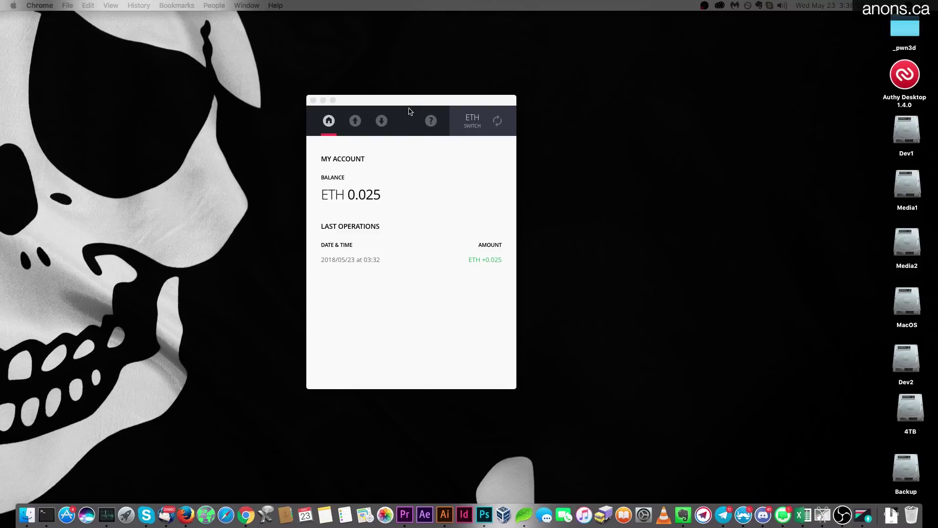
drag(411, 105, 407, 104)
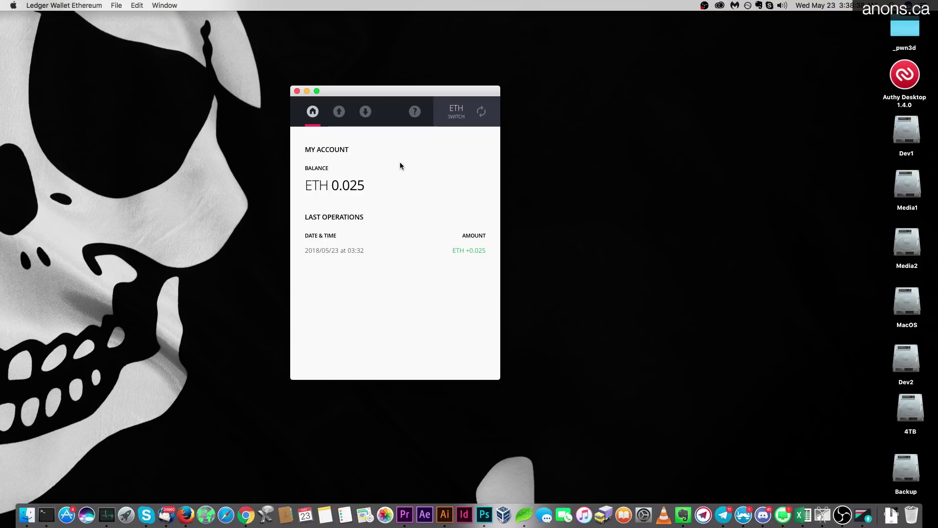
click(339, 111)
click(443, 188)
Paste the destination Ethereum address into the Recipient Account field
key(super+Tab)
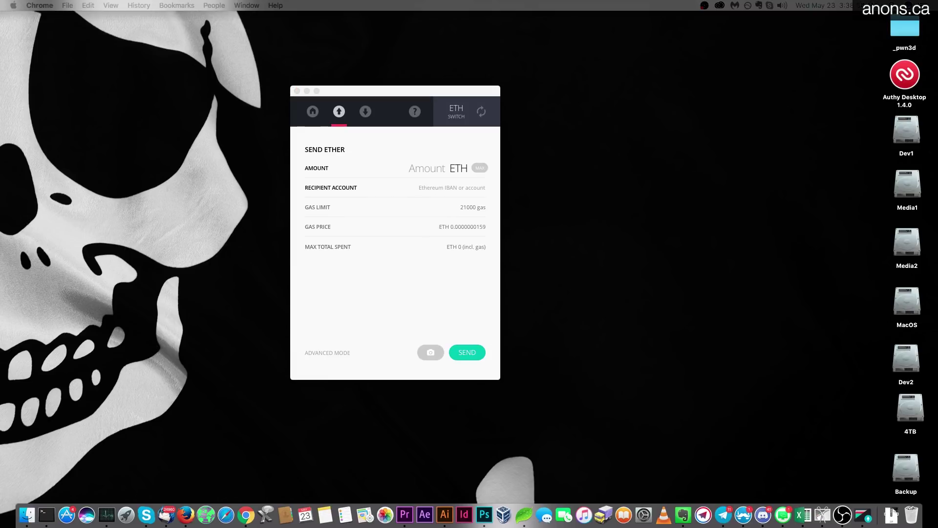
click(446, 187)
text(0x0266959D3ebd725446fAE691b65f4cd021)
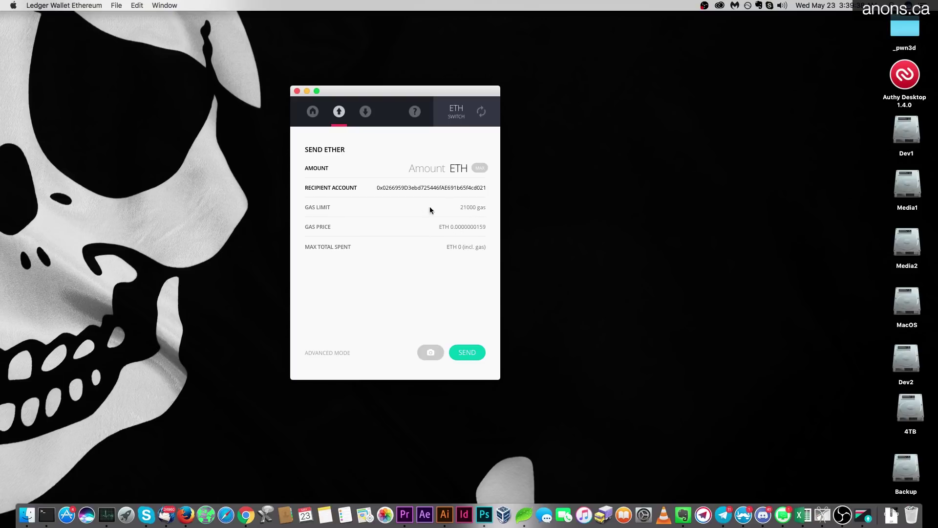
Enter 0.020 ETH as the amount and submit the transfer for device confirmation
click(333, 354)
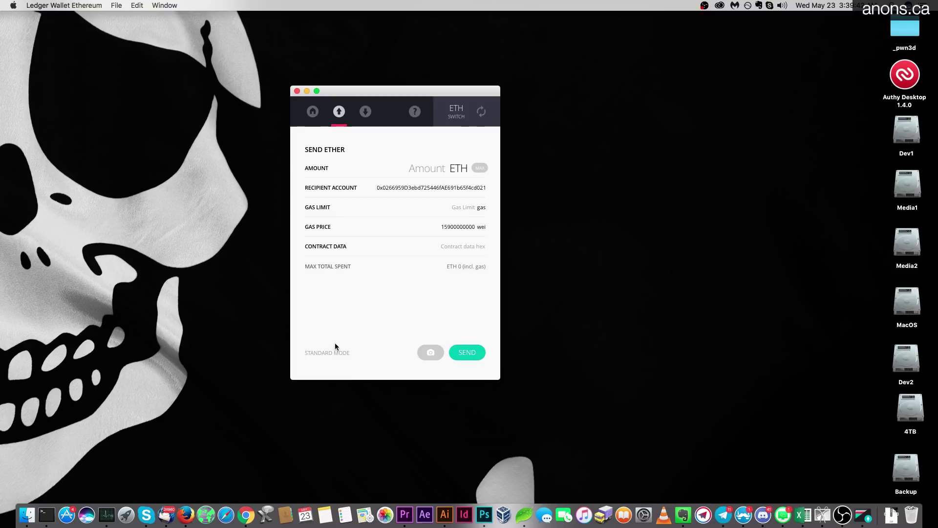
click(322, 353)
click(471, 356)
click(418, 170)
text(0.020)
click(467, 352)
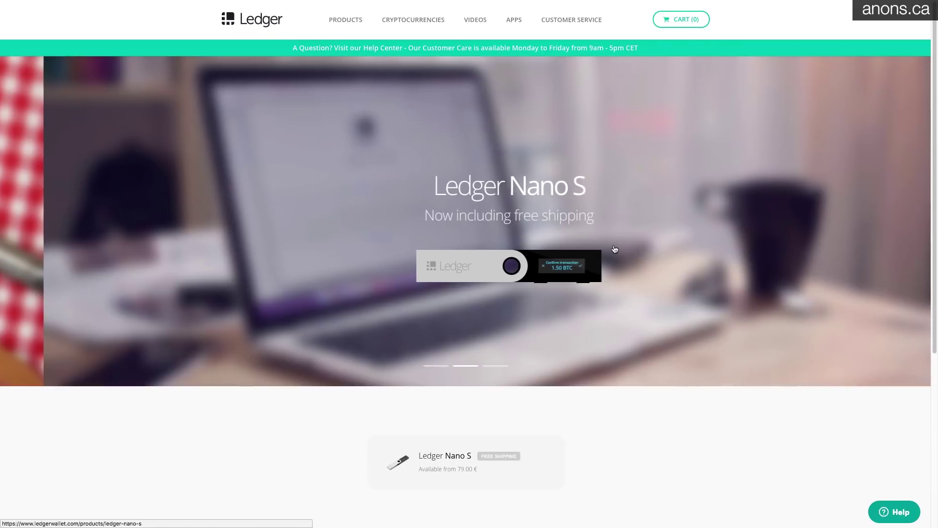
Open the Ledger Nano S product page and jump to its Quick tour Configuration step
scroll(656, 218, down, 5)
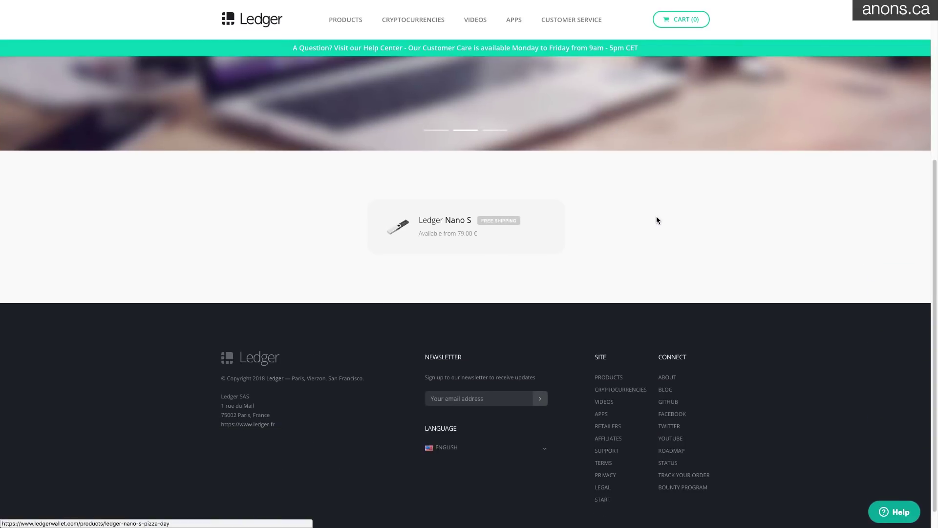
click(464, 224)
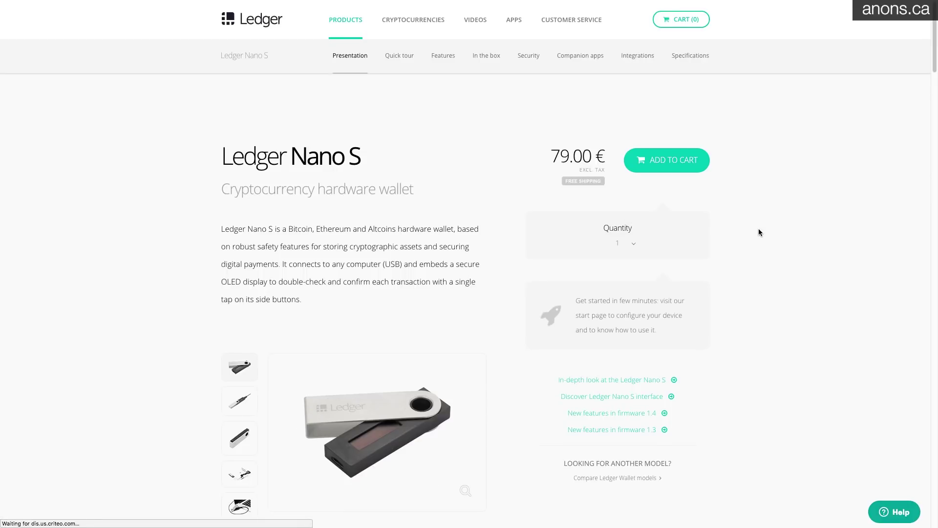
scroll(758, 229, down, 3)
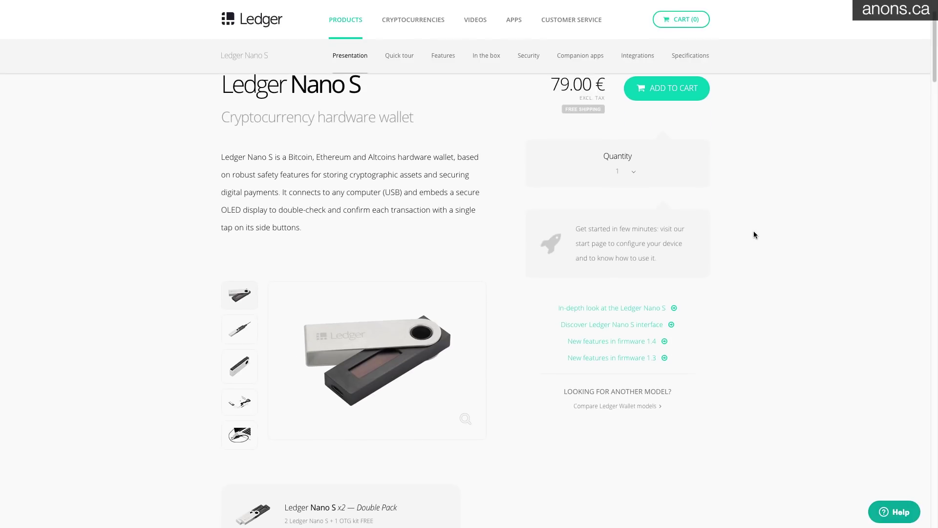
scroll(753, 232, down, 4)
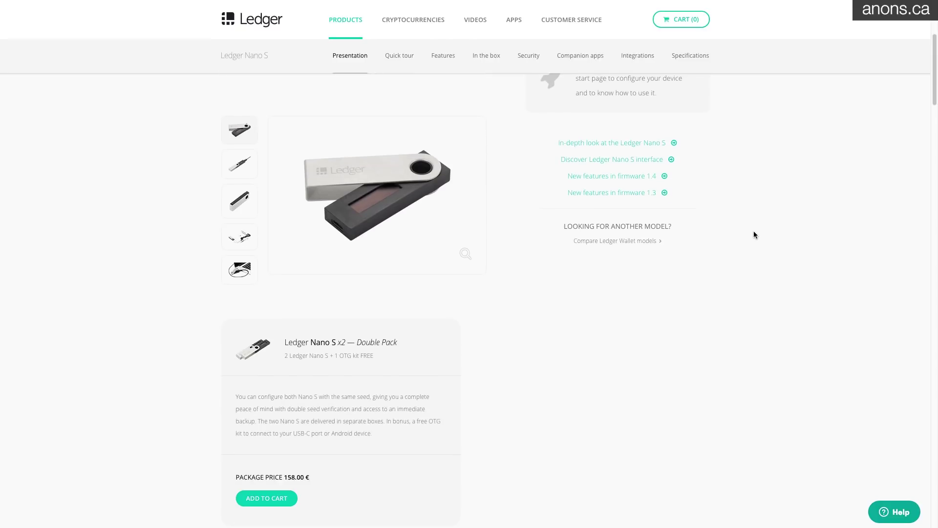
scroll(754, 230, down, 5)
scroll(744, 231, up, 10)
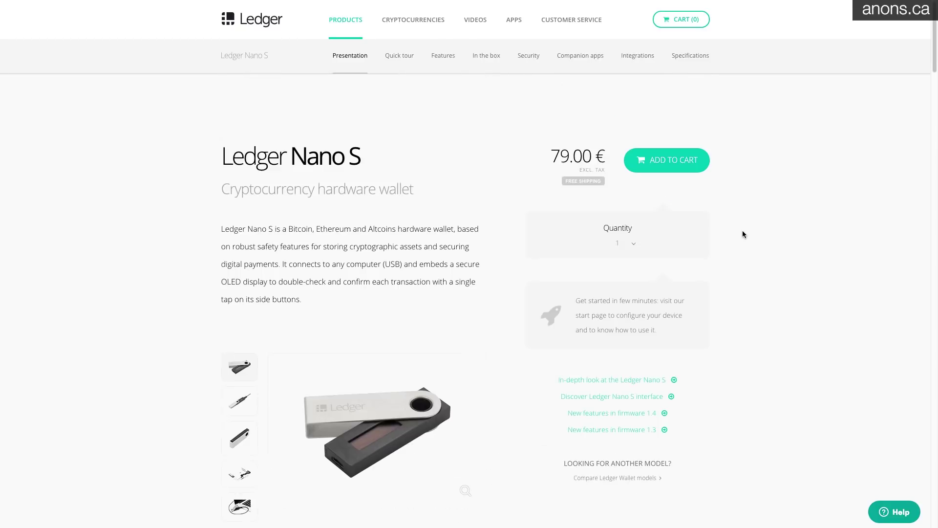
click(397, 56)
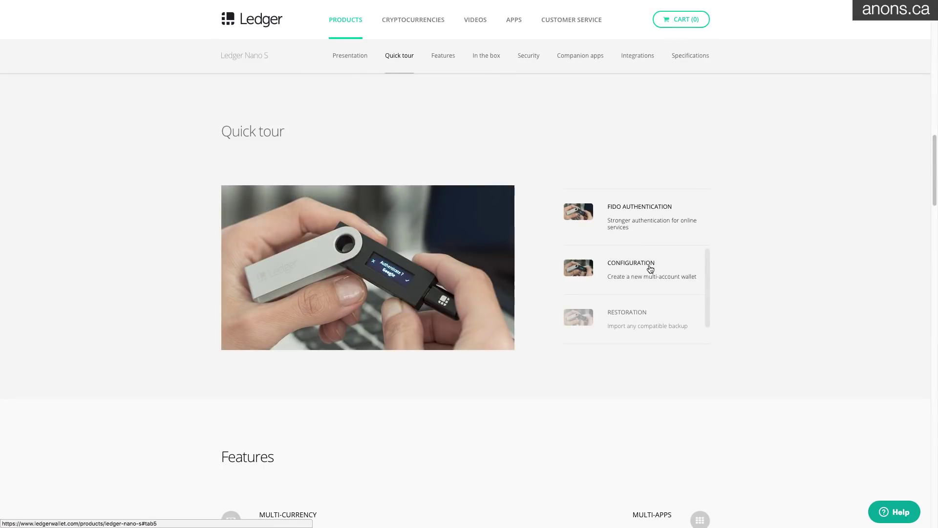
Scroll the Quick tour, browse the Features section, then return to the Quick tour
scroll(650, 267, down, 3)
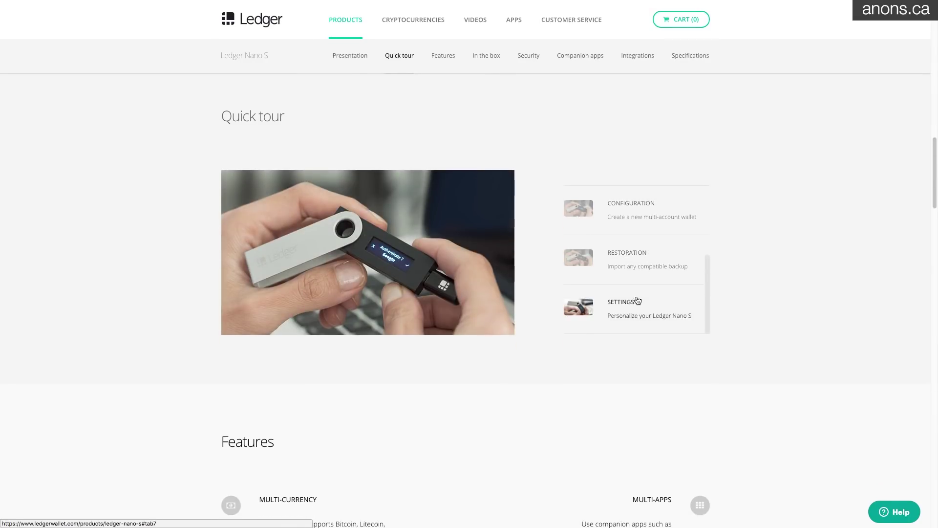
click(443, 57)
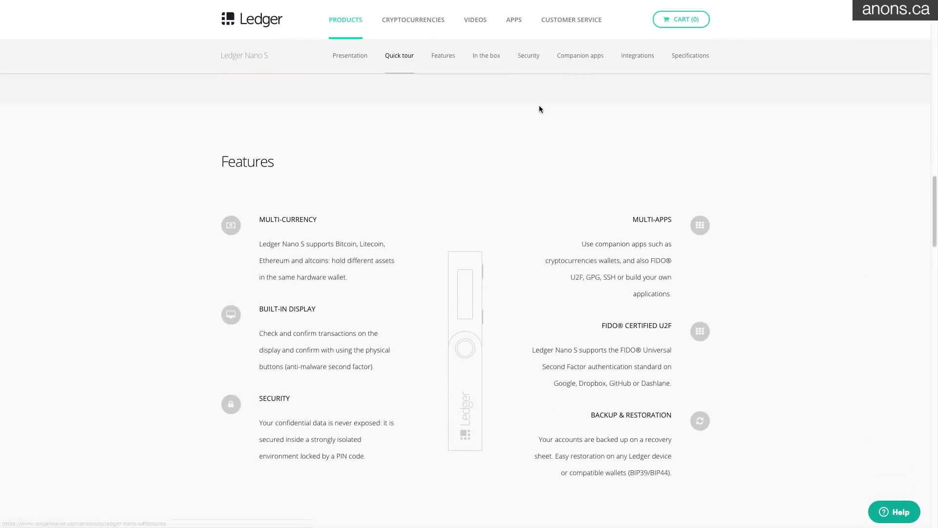
scroll(591, 155, down, 1)
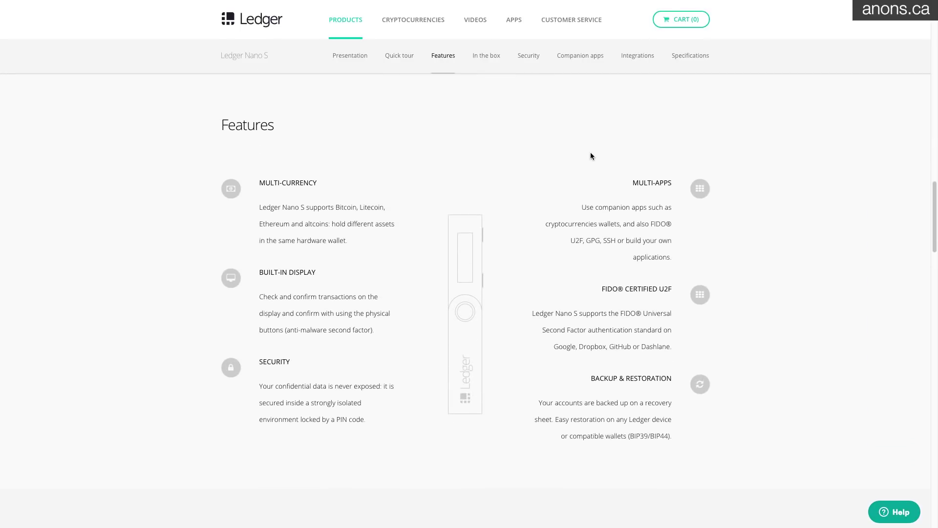
scroll(590, 157, down, 1)
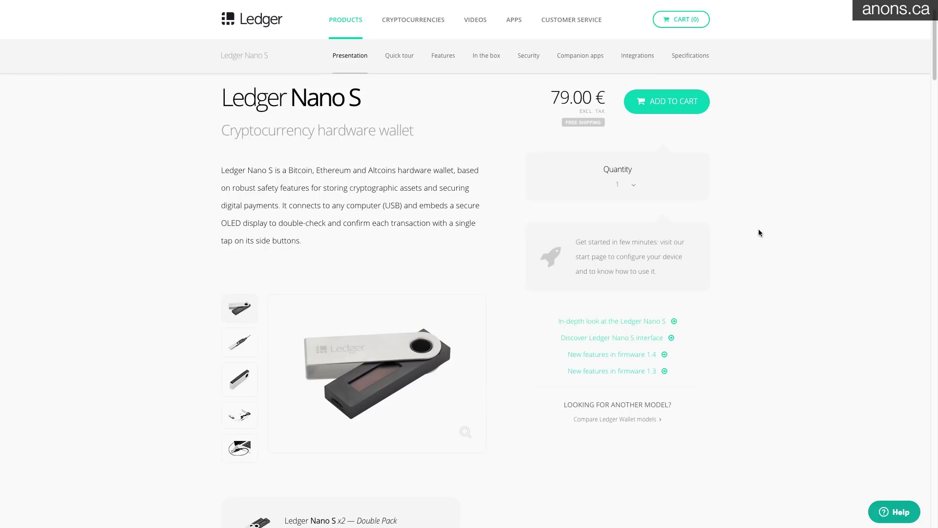
scroll(758, 229, down, 1)
scroll(754, 235, down, 3)
scroll(753, 235, down, 5)
scroll(744, 230, up, 10)
click(402, 65)
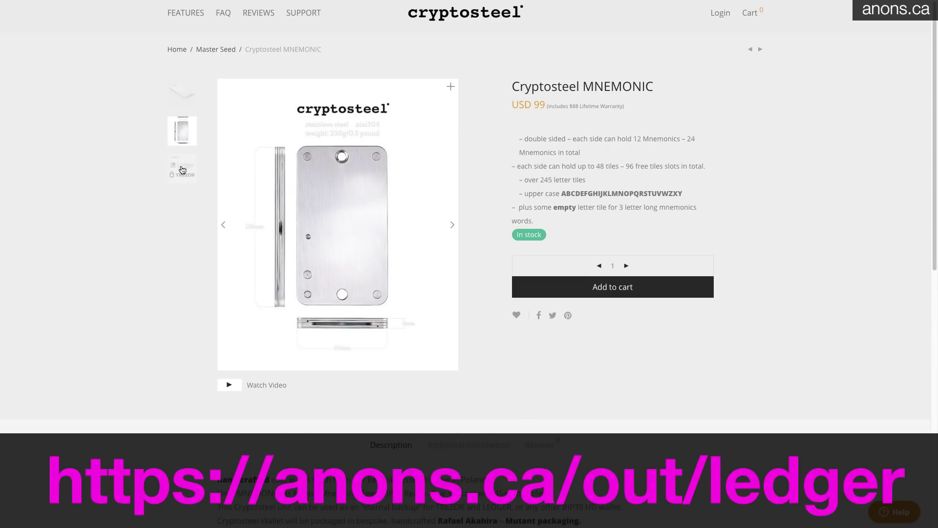
Open the Cryptosteel MNEMONIC page and make the steel plate photo its main image
click(182, 169)
click(182, 103)
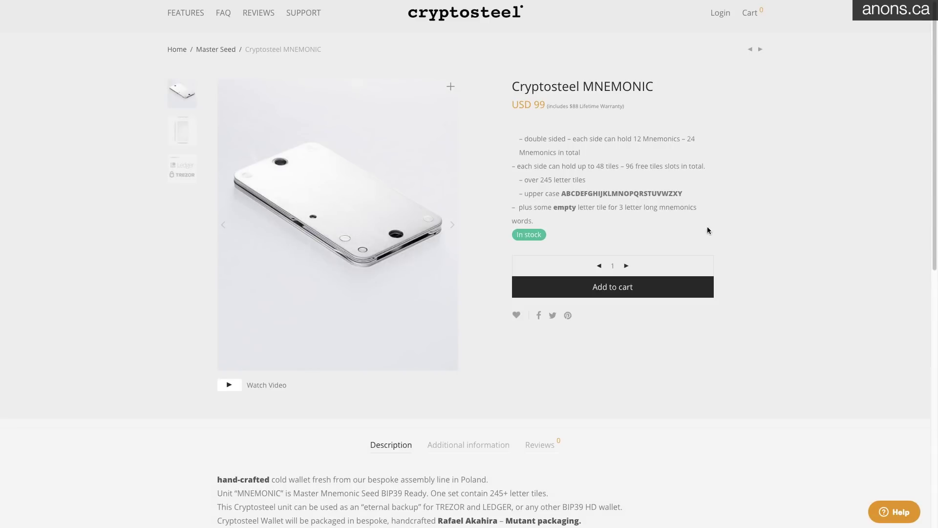